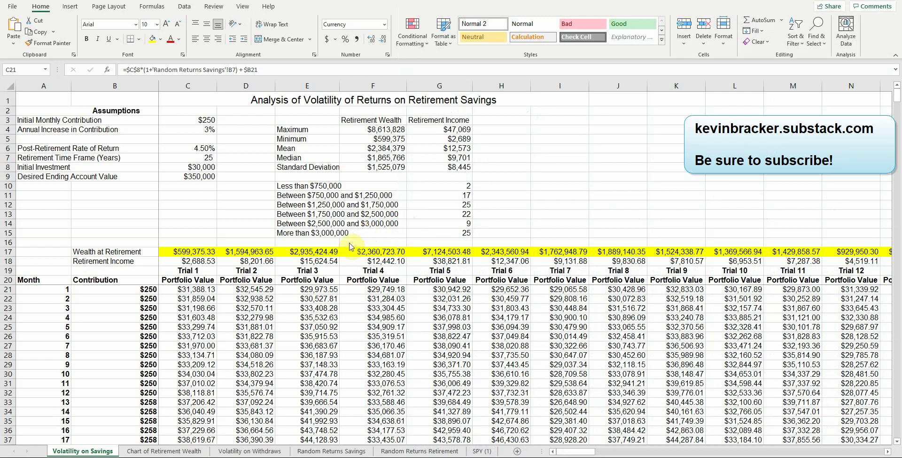
Step: Inspect Trial 1's month-1 formula, the Initial Investment input, and the random monthly return formula
click(203, 288)
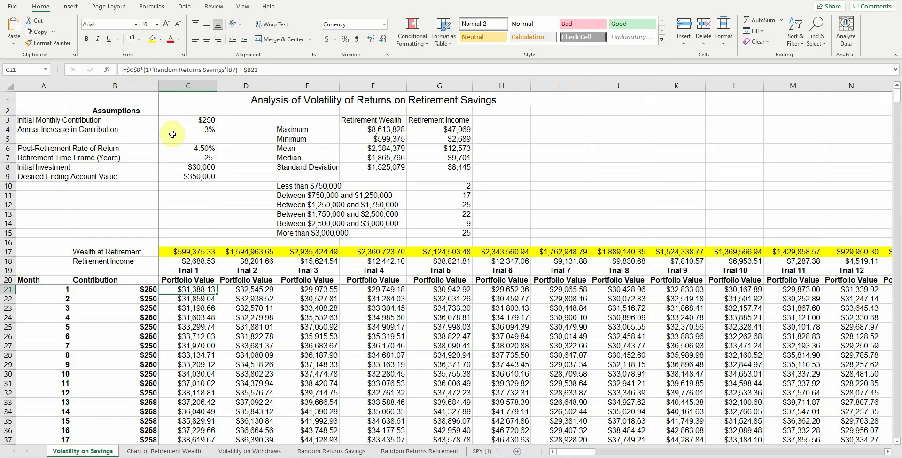
click(183, 166)
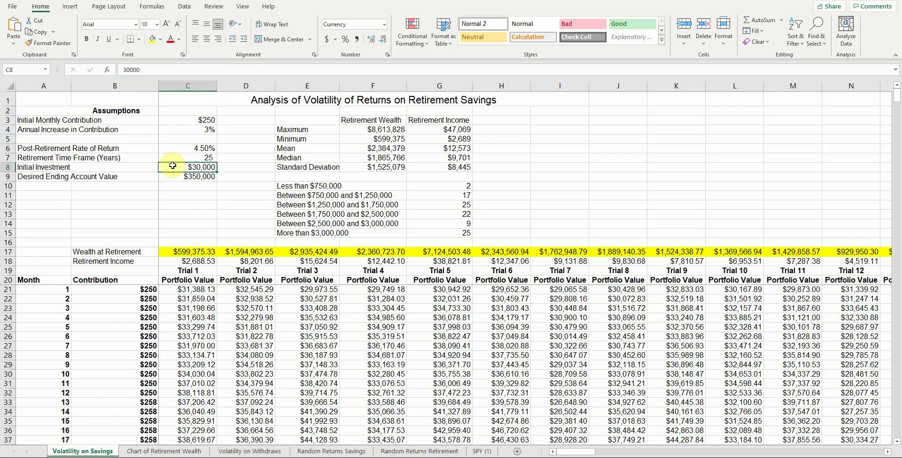
click(186, 286)
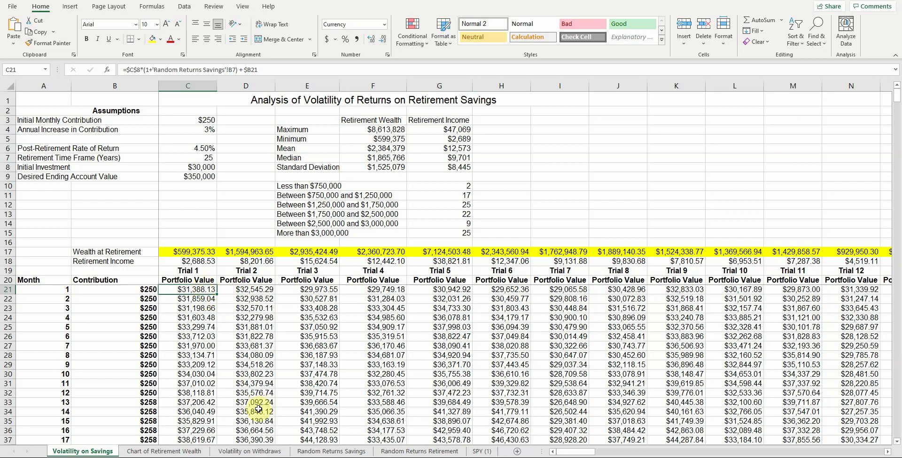
click(310, 451)
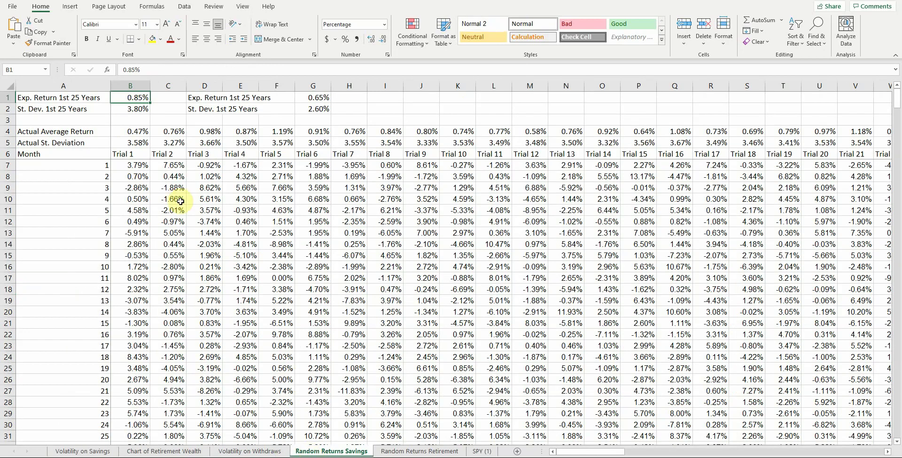
click(141, 166)
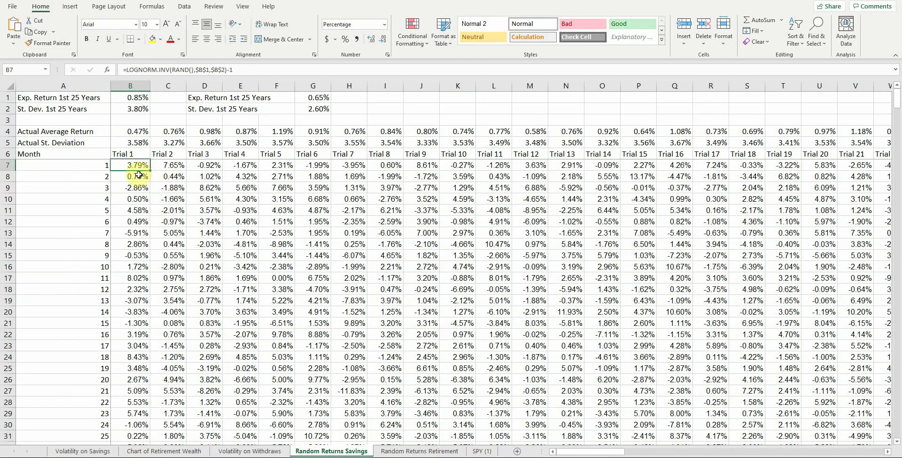
click(104, 453)
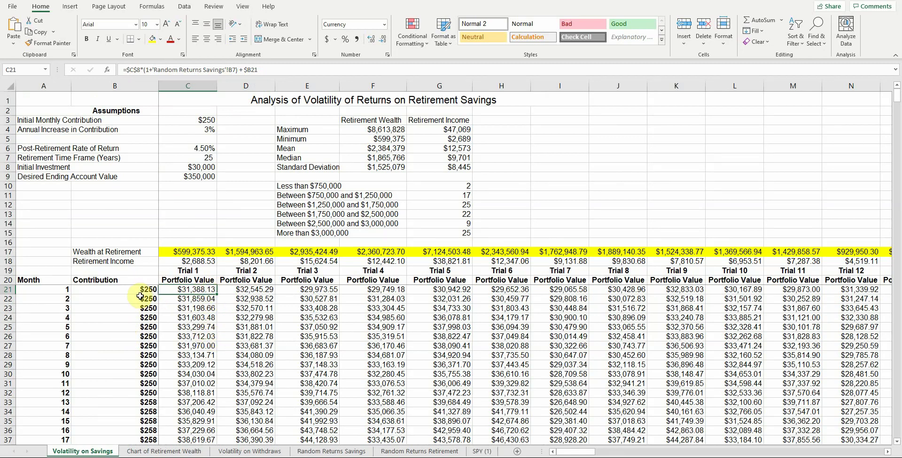
Step: Inspect the portfolio value formulas for months 2, 3 and 13, then month 1 again
click(169, 300)
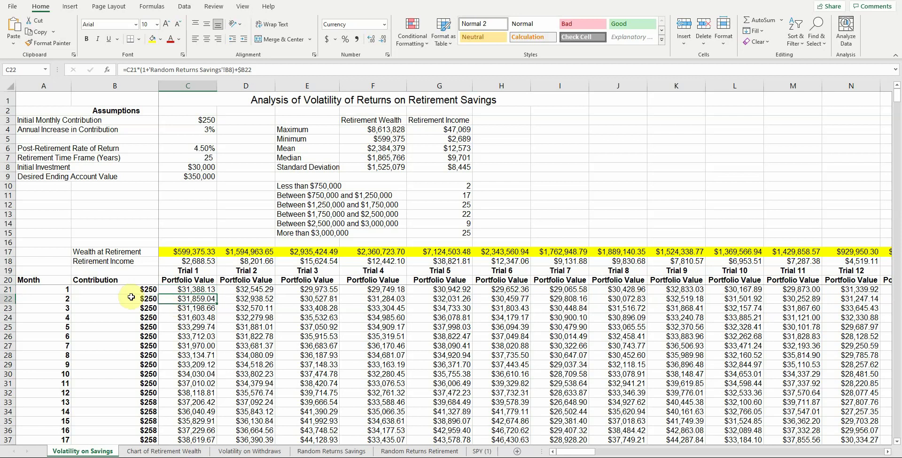
click(169, 311)
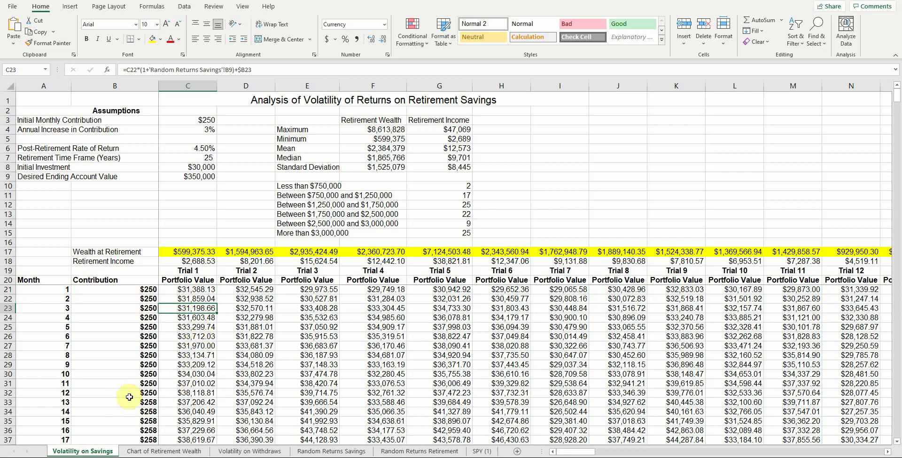
click(187, 402)
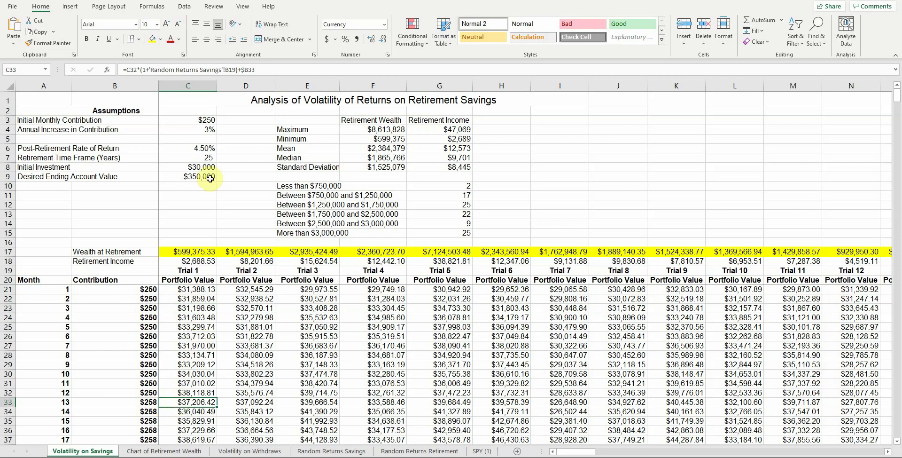
click(201, 289)
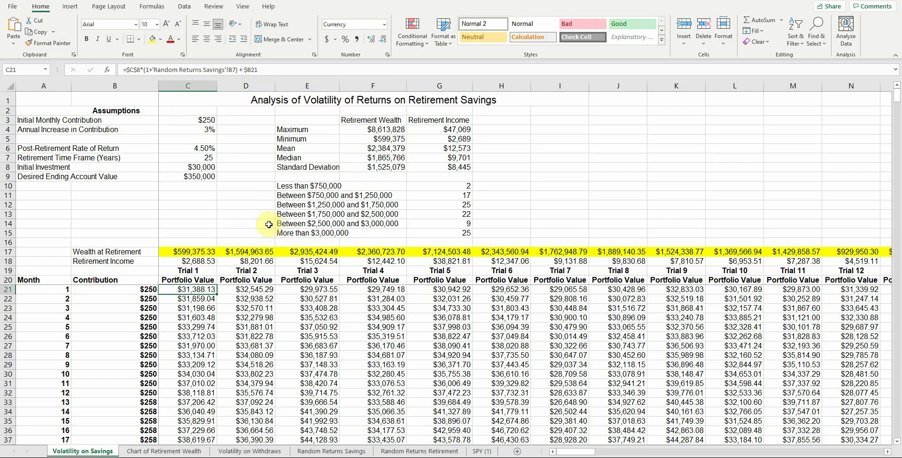
Step: Unfreeze the panes so all rows and columns scroll freely
scroll(302, 336, down, 15)
scroll(302, 336, down, 20)
scroll(302, 337, up, 2)
mouse_move(587, 452)
mouse_down()
mouse_move(654, 449)
mouse_move(576, 451)
mouse_up()
scroll(281, 347, up, 4)
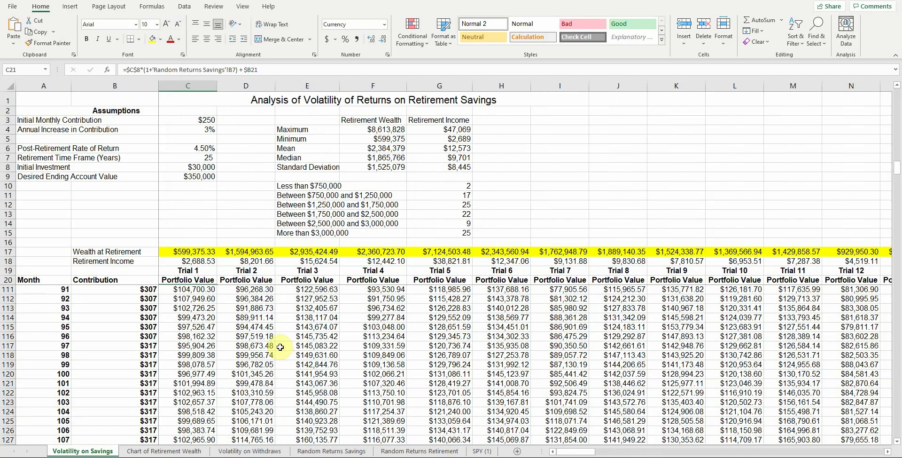
scroll(282, 346, up, 17)
scroll(282, 346, up, 13)
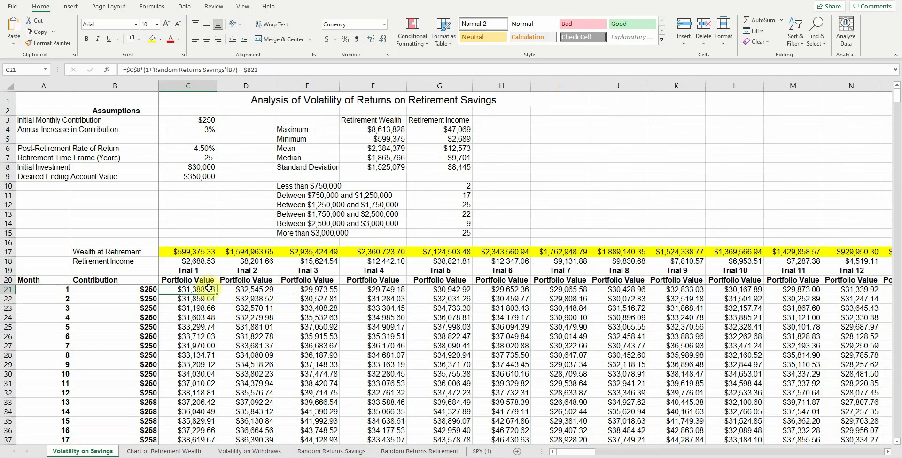
click(241, 7)
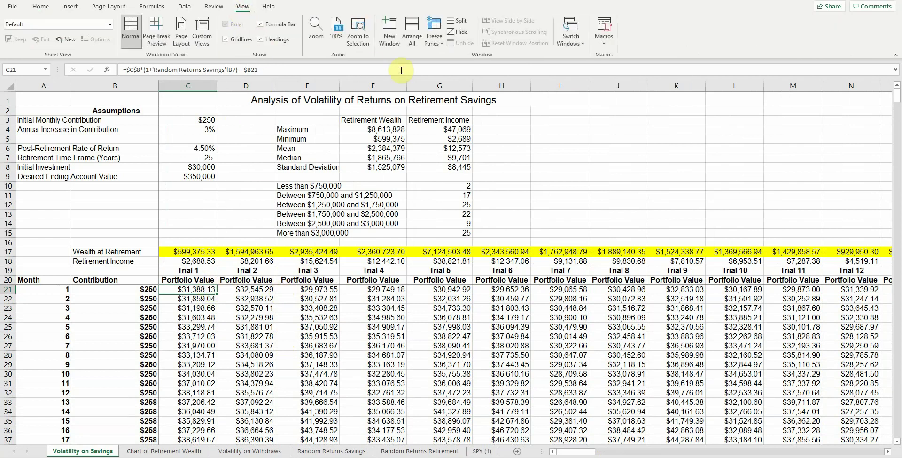
click(435, 44)
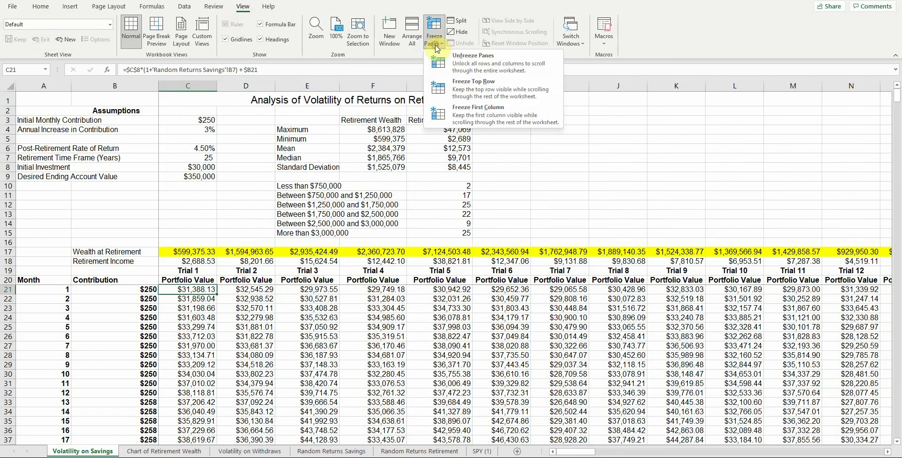
click(475, 60)
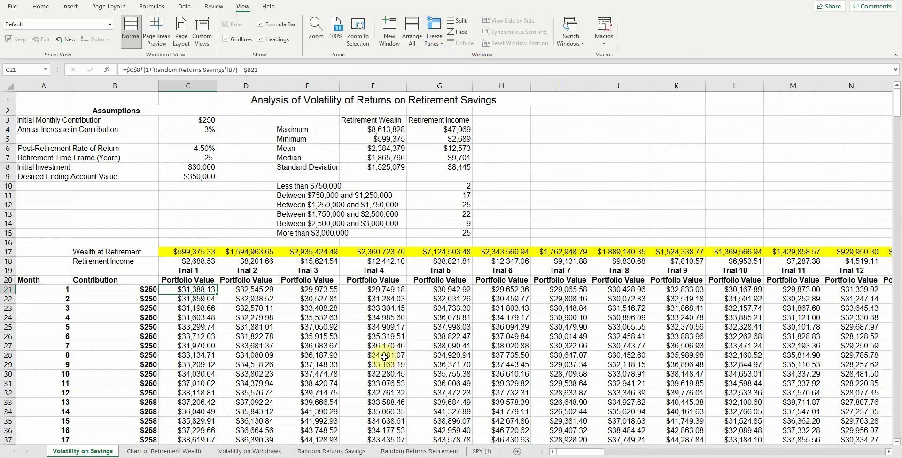
Step: Scroll across the trial columns and inspect the compounding formula in cell W53
scroll(475, 399, down, 8)
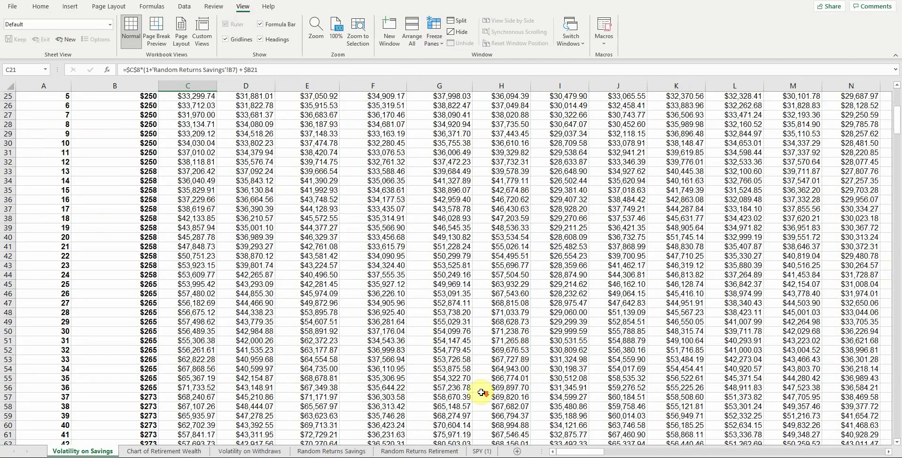
scroll(482, 392, down, 3)
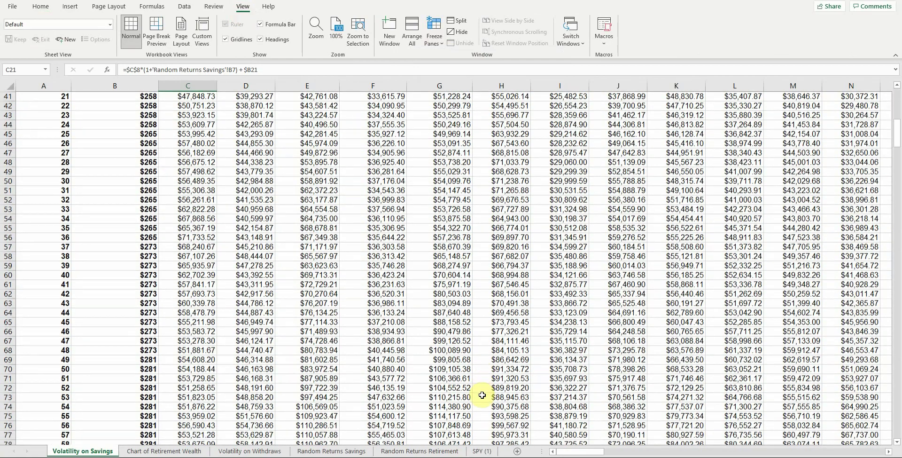
scroll(483, 395, up, 7)
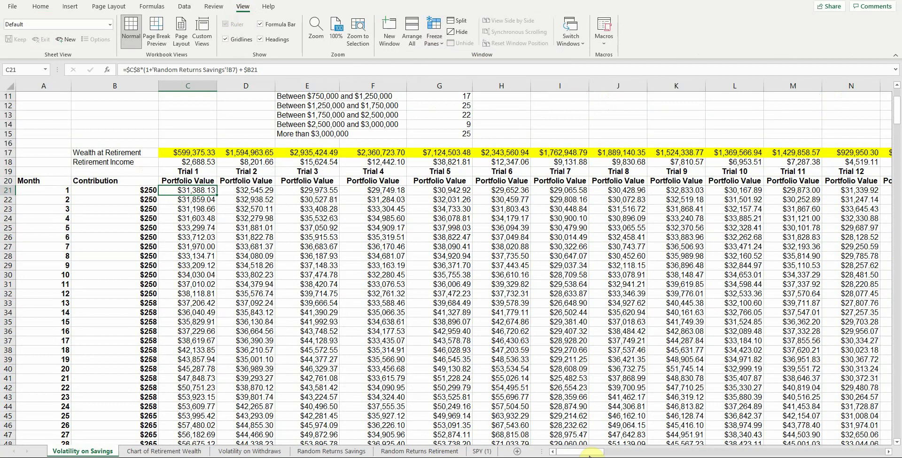
drag(590, 454, 632, 454)
scroll(614, 394, down, 5)
scroll(615, 401, down, 2)
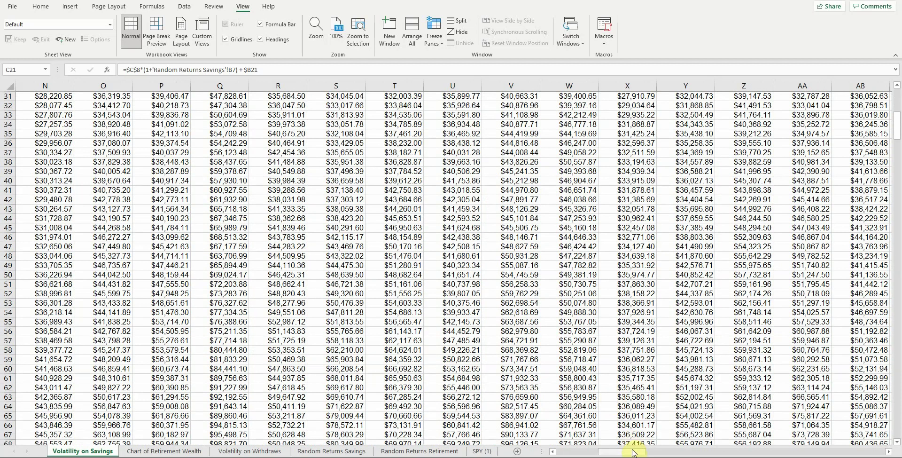
click(571, 302)
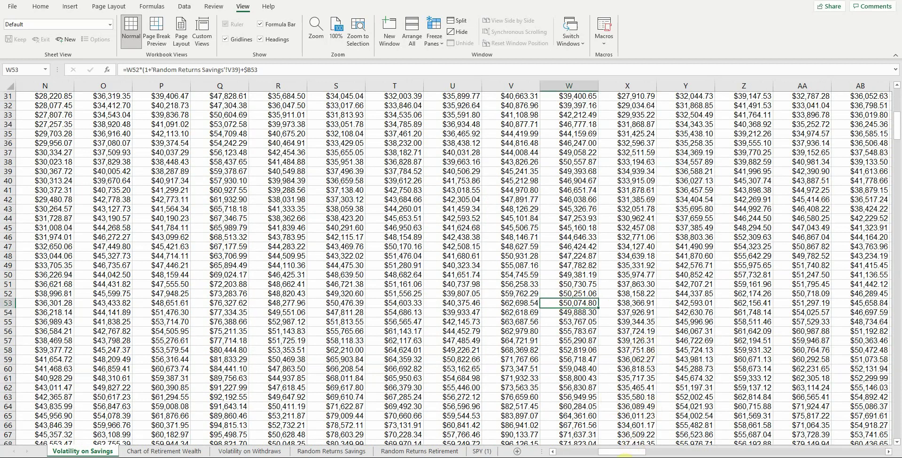
drag(621, 454, 560, 452)
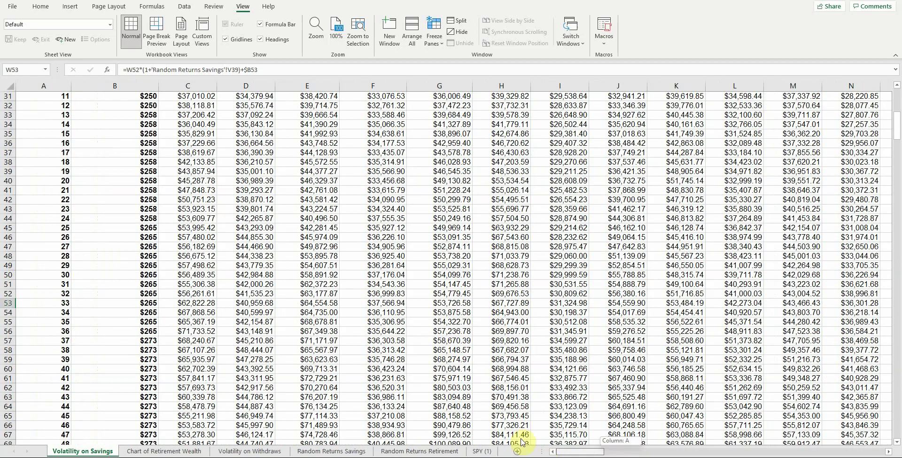
scroll(223, 241, up, 5)
scroll(223, 241, up, 4)
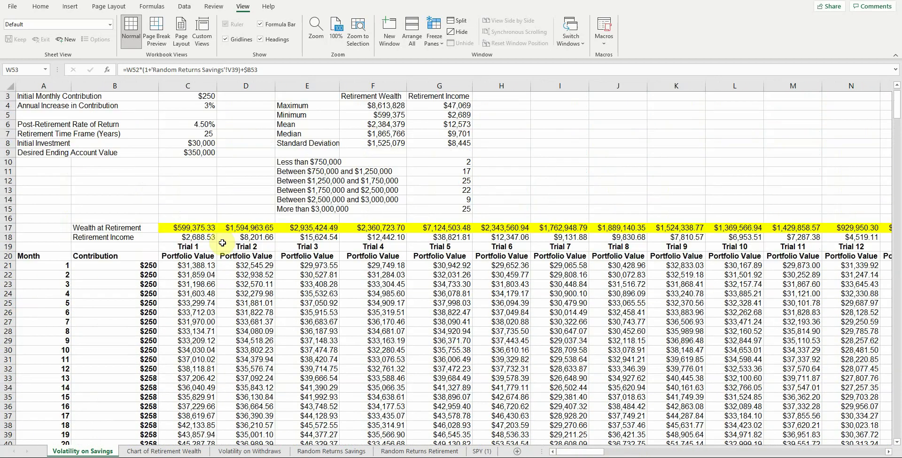
Step: Freeze panes at C21 to lock rows 1–20 and columns A–B, then scroll to test
click(197, 266)
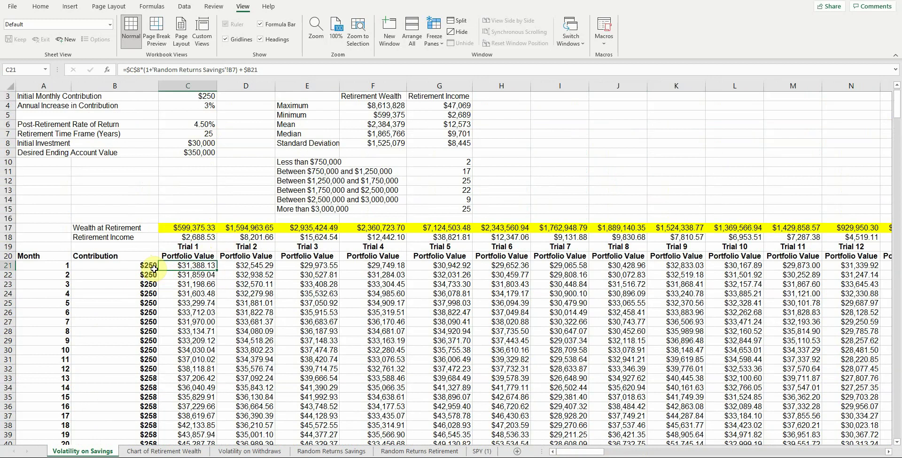
click(433, 34)
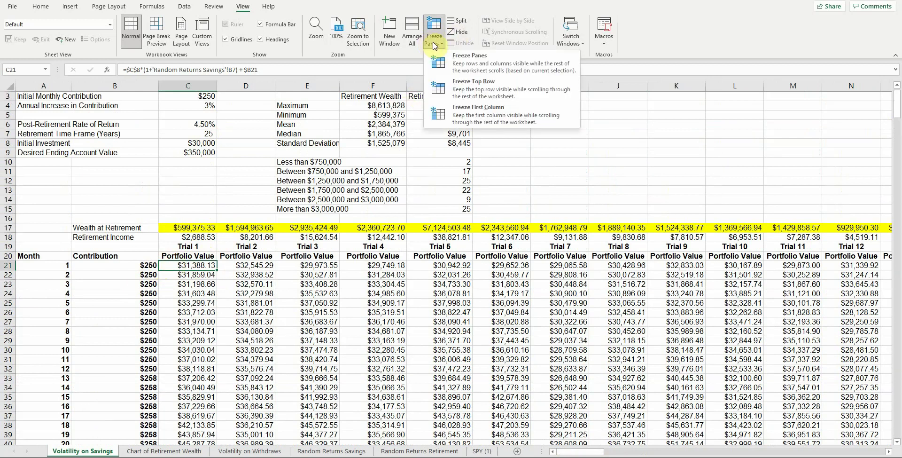
click(474, 66)
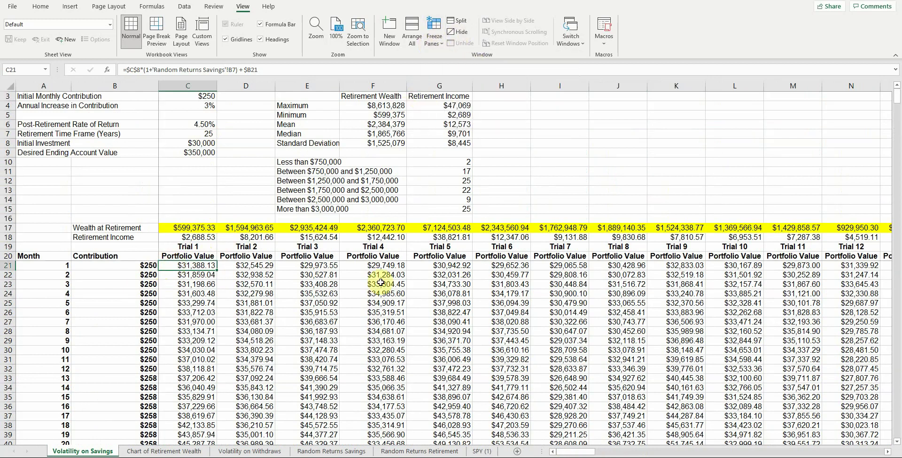
scroll(364, 347, down, 1)
scroll(364, 346, down, 2)
scroll(366, 341, up, 4)
mouse_move(567, 452)
mouse_down()
mouse_move(625, 450)
mouse_move(566, 451)
mouse_up()
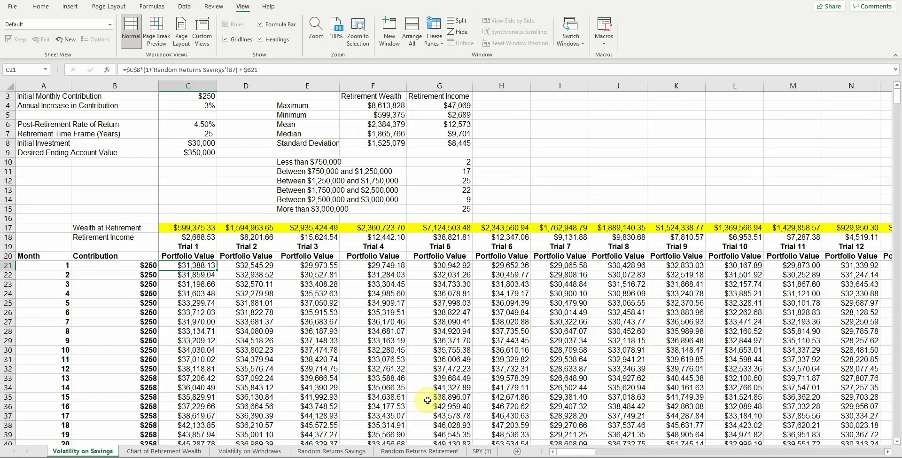
Step: Switch to the Random Returns Savings sheet of LOGNORM.INV-generated monthly returns
click(349, 451)
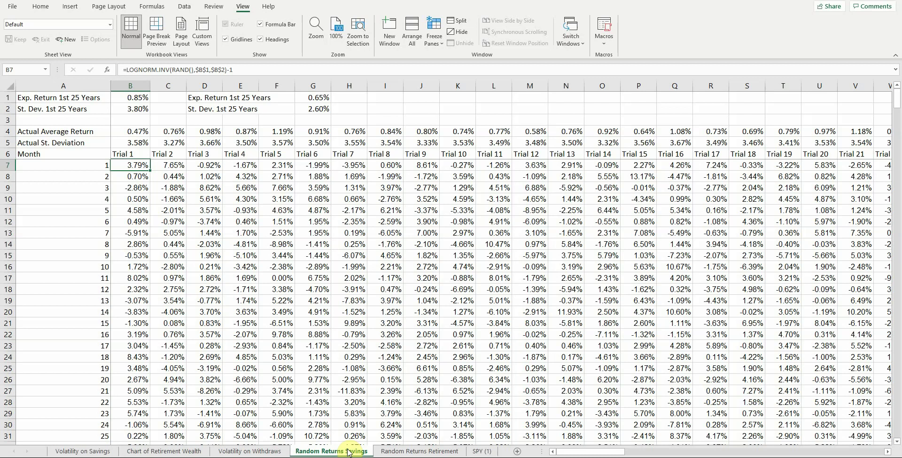
click(91, 164)
click(122, 165)
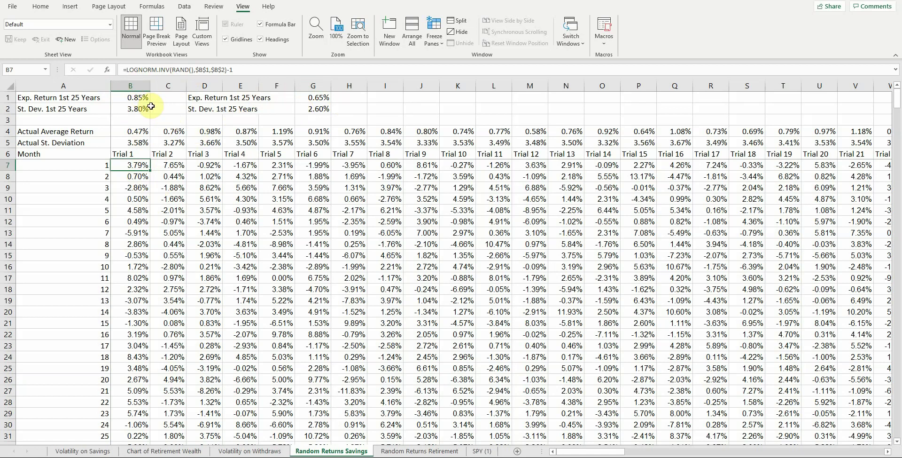
Step: Open the SPY (1) sheet and view the AVERAGE formula in cell K15
click(486, 452)
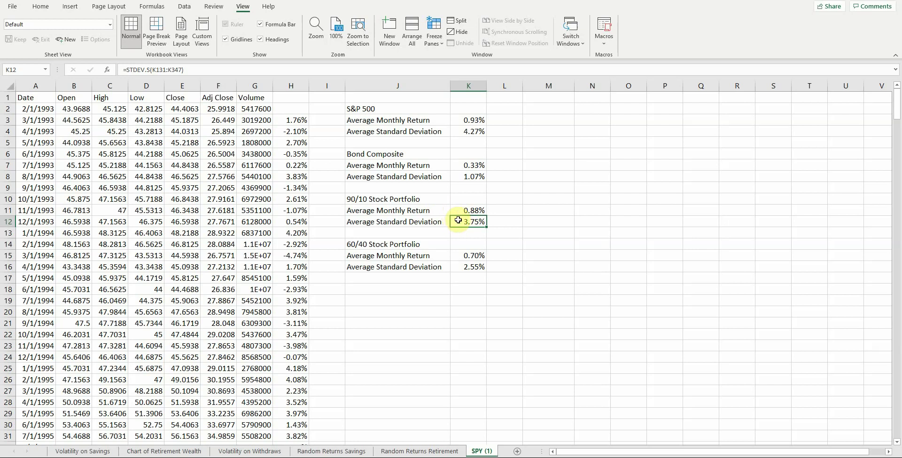
click(460, 254)
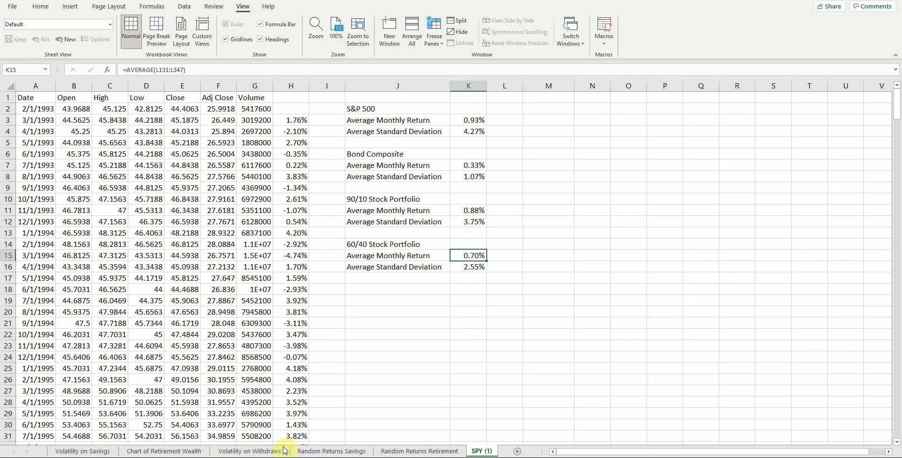
Step: Return to the Random Returns Savings sheet showing Trial 1's average return and standard deviation
click(308, 451)
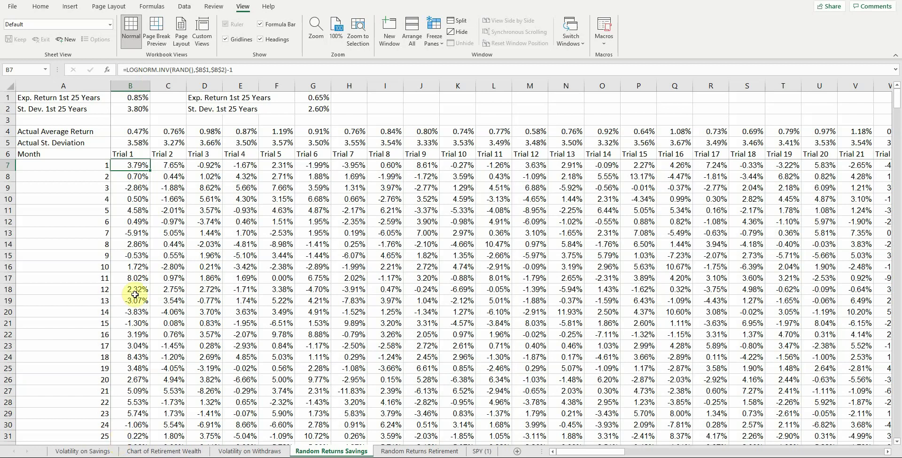
click(123, 133)
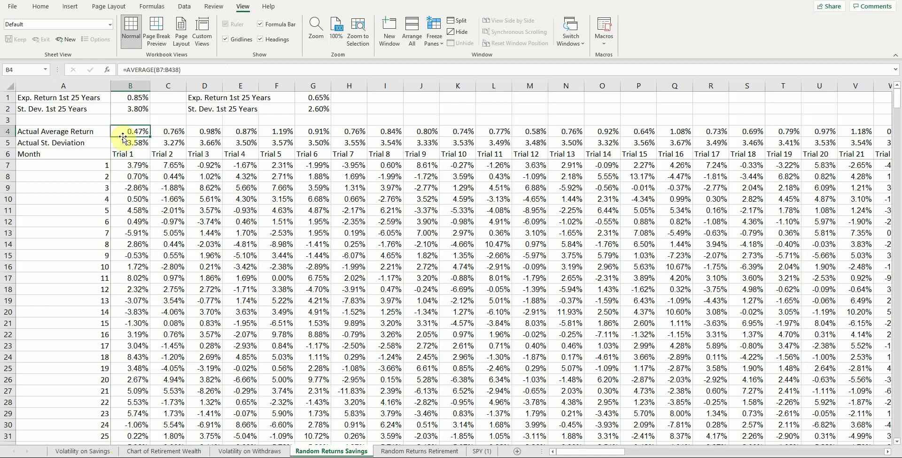
click(274, 131)
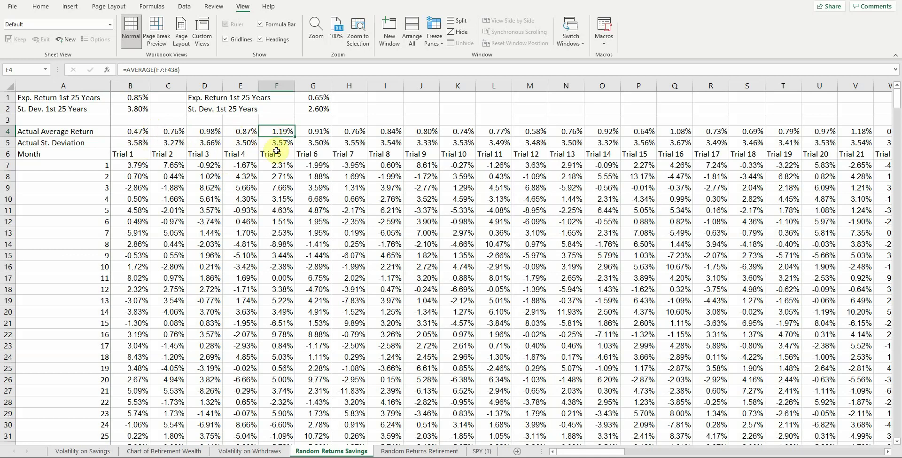
Step: Switch to the Volatility on Savings sheet with each trial's wealth at retirement
click(98, 454)
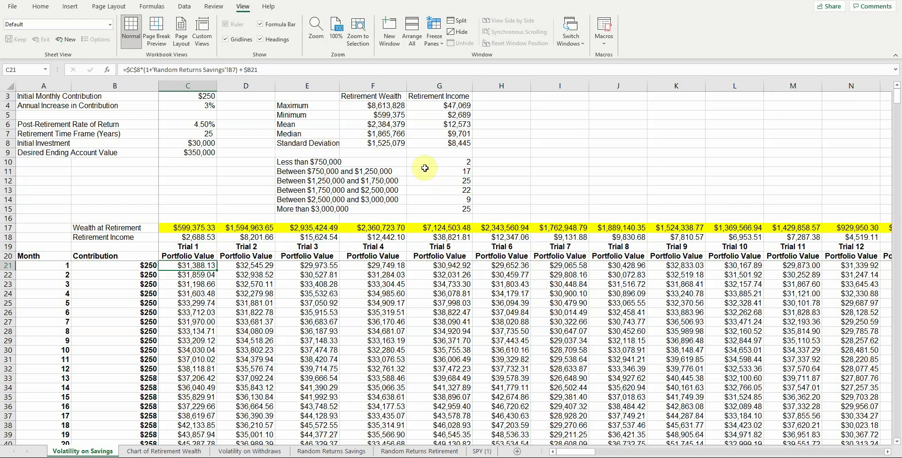
Step: Browse the Data and Review ribbon tabs, then settle on the Formulas tab
click(188, 7)
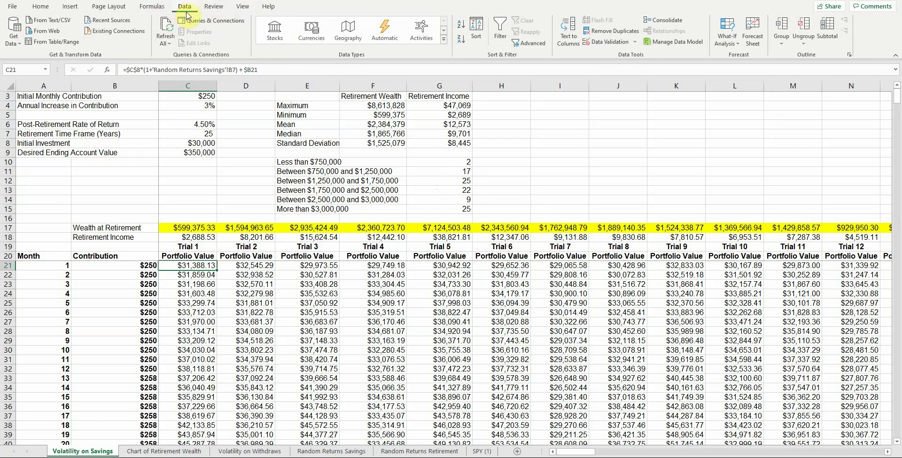
click(213, 8)
click(184, 7)
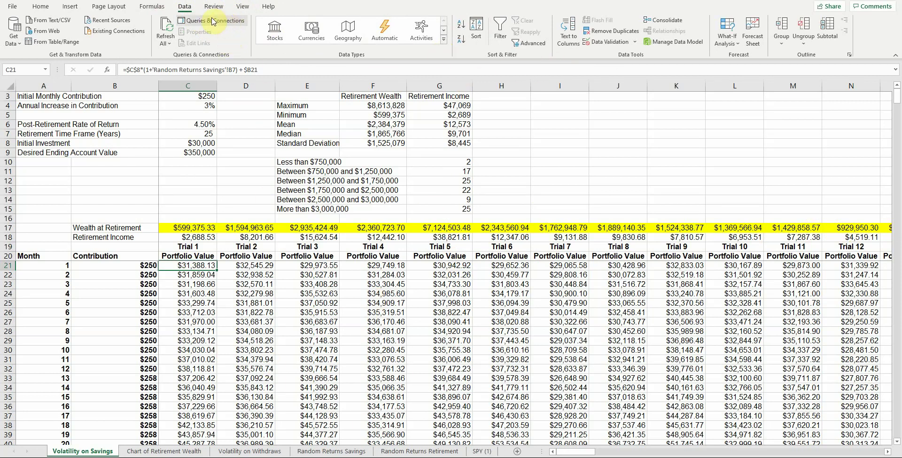
click(165, 7)
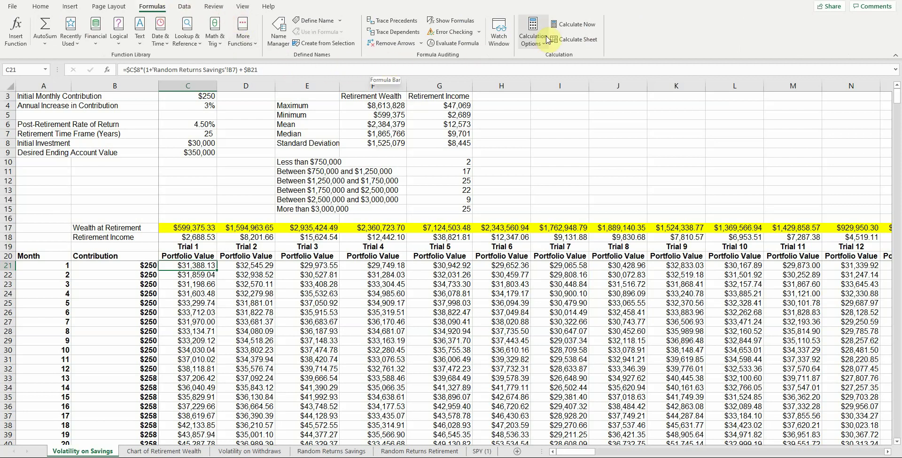
Step: Run Calculate Now repeatedly to redraw the random trials and refresh the wealth statistics
click(577, 29)
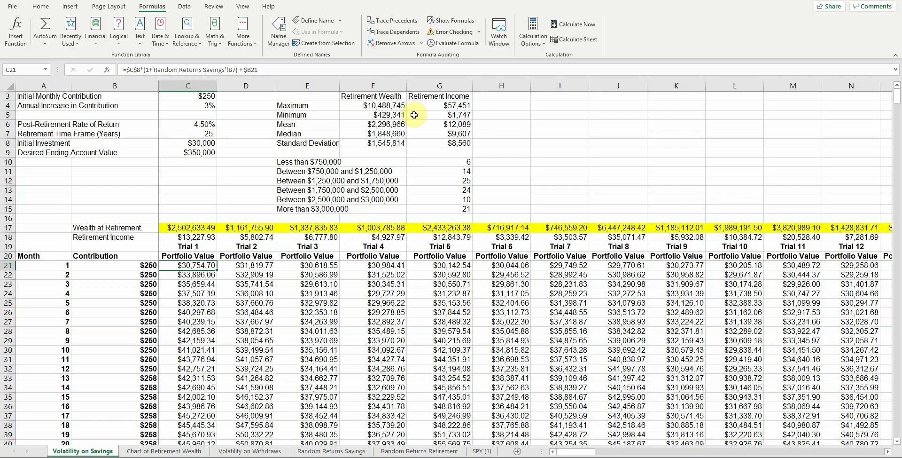
click(570, 26)
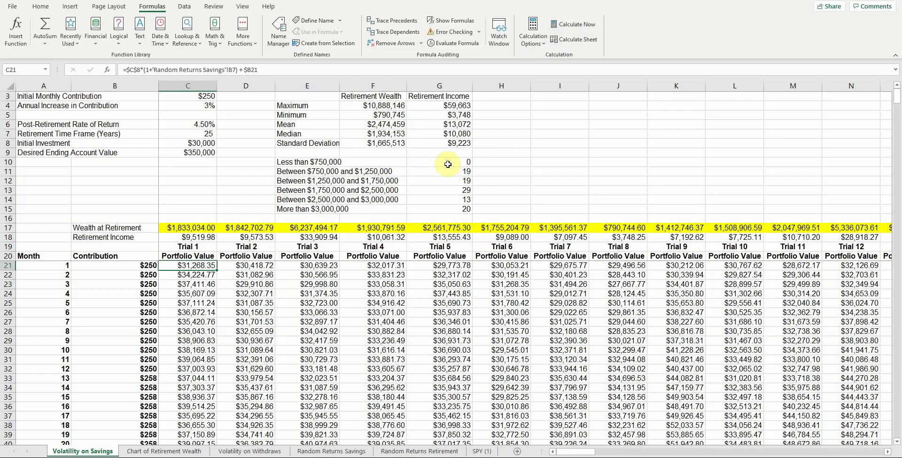
click(565, 26)
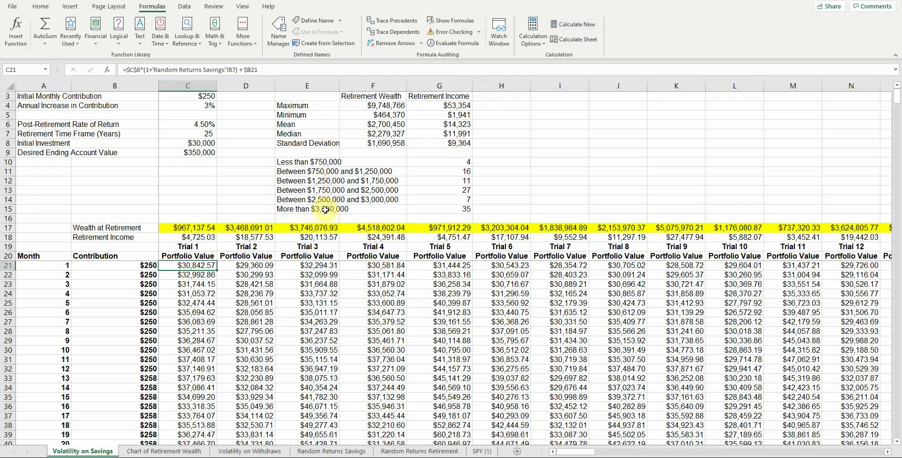
Step: Switch to the Chart of Retirement Wealth sheet with its 3-D wealth distribution pie
click(152, 451)
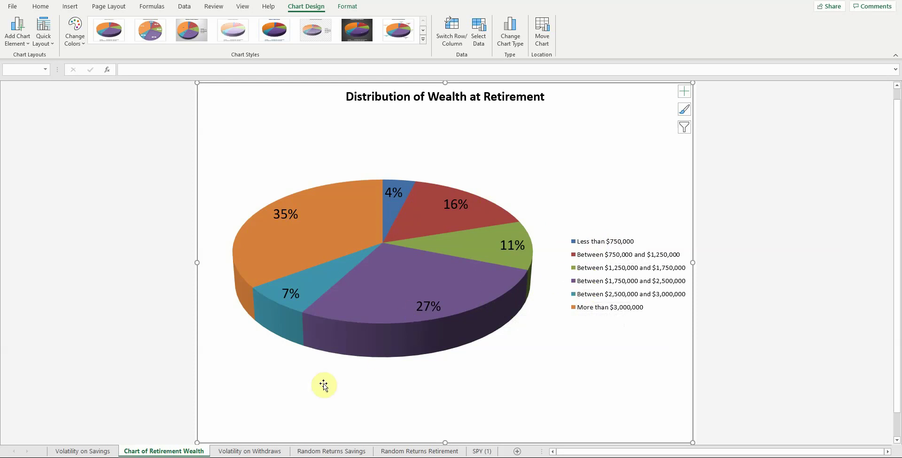
Step: Switch to the Volatility on Withdraws sheet with $1,300,000 initial wealth and $6,886 withdrawals
click(257, 451)
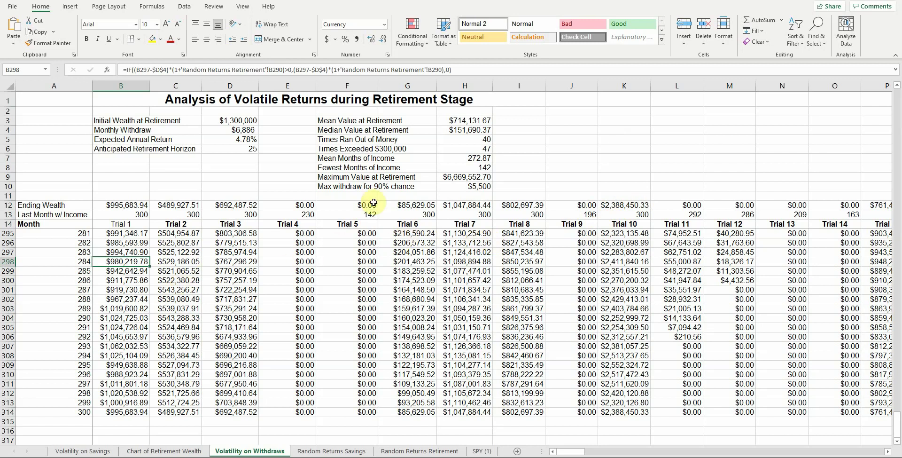
Step: Check the Times Ran Out of Money, Times Exceeded $300,000, Mean and Fewest Months formulas
click(465, 143)
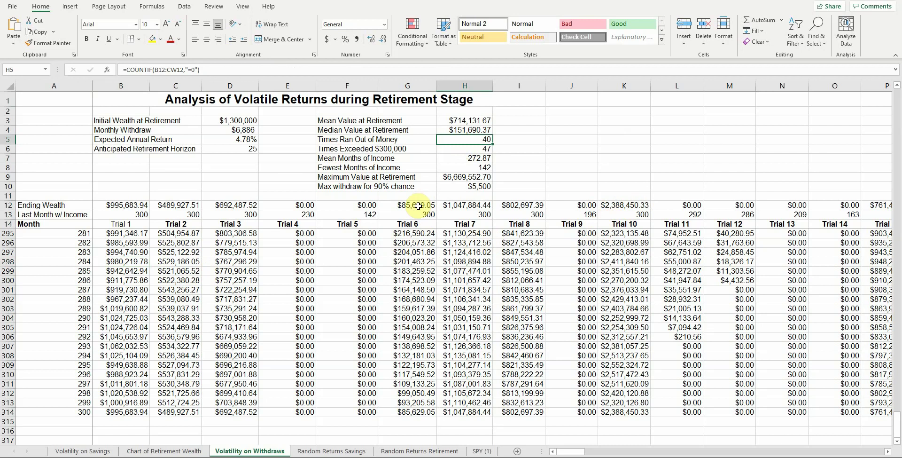
click(470, 148)
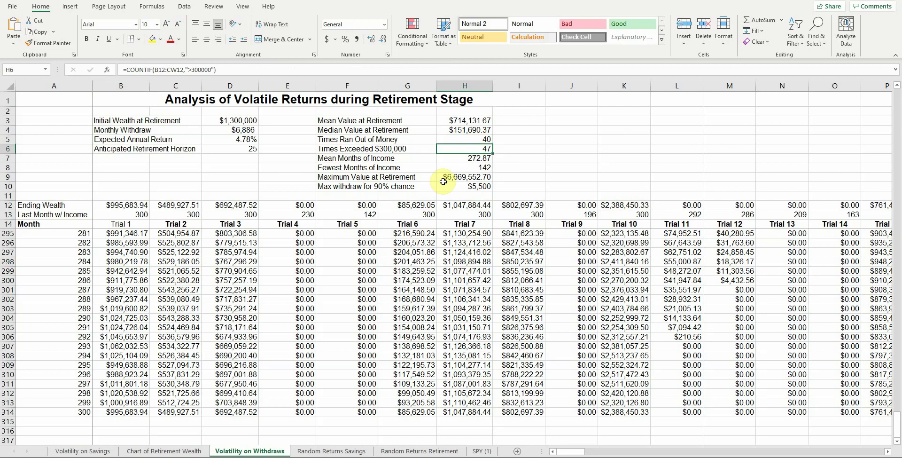
click(461, 160)
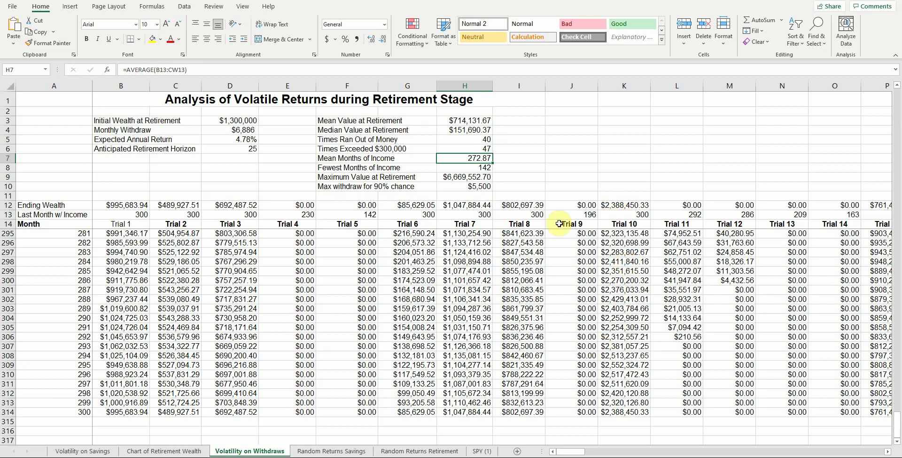
click(459, 177)
click(457, 171)
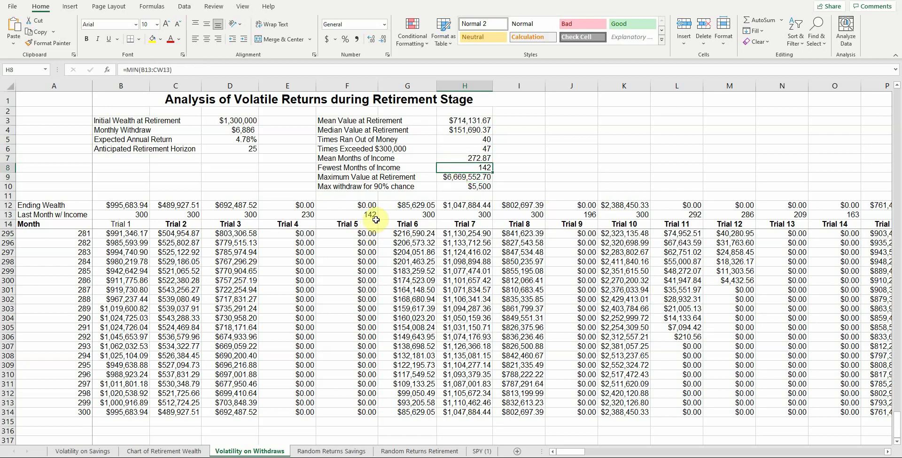
Step: Check Trial 9's income-month count and the Maximum Value at Retirement formula, then switch to the Substack draft
click(578, 214)
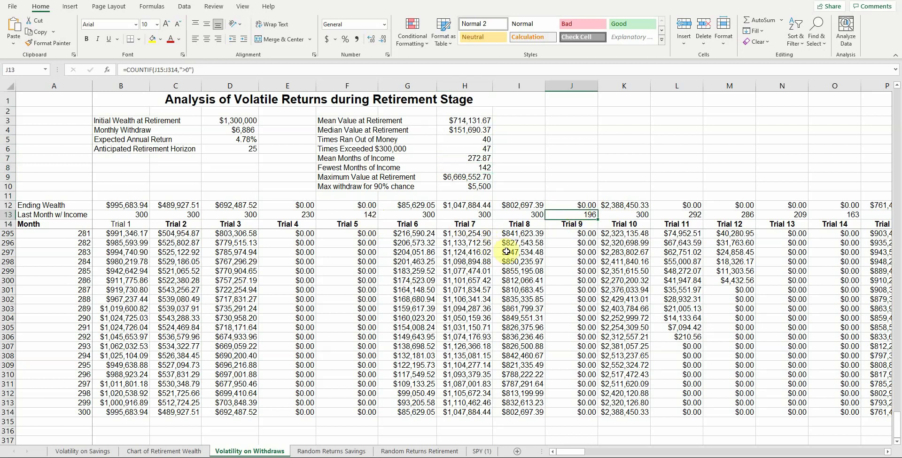
click(847, 221)
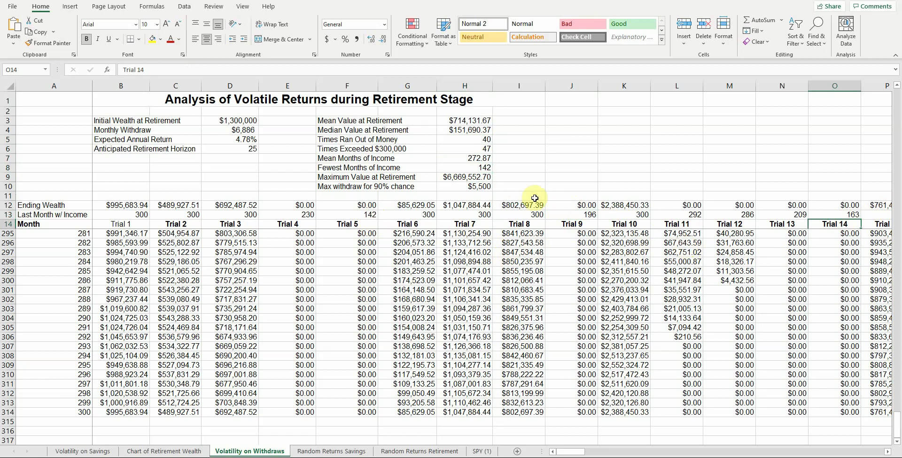
click(498, 177)
click(465, 178)
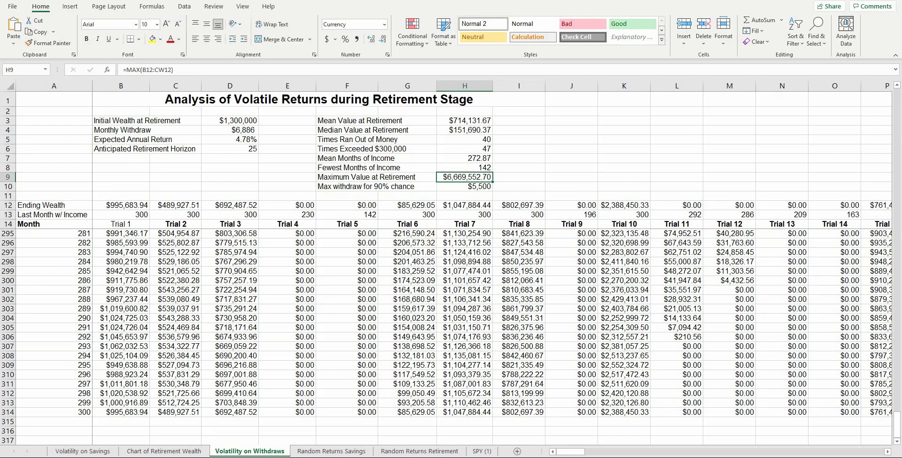
key(alt+Tab)
scroll(449, 210, up, 10)
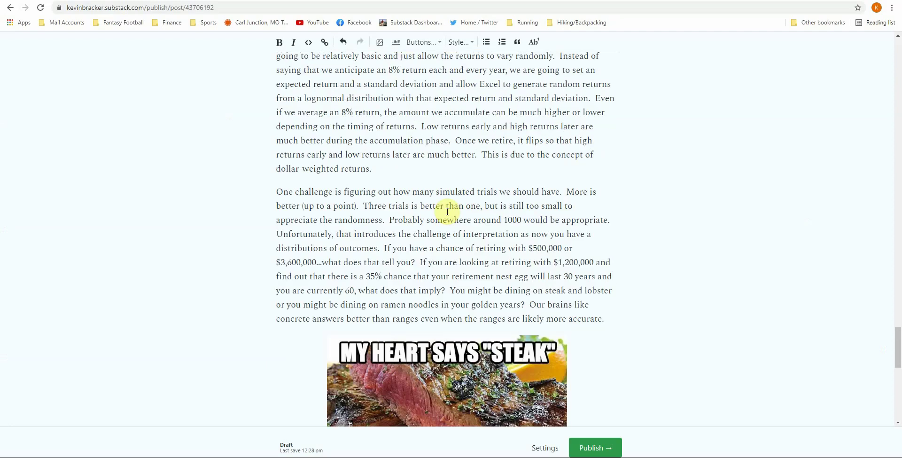
scroll(449, 210, up, 15)
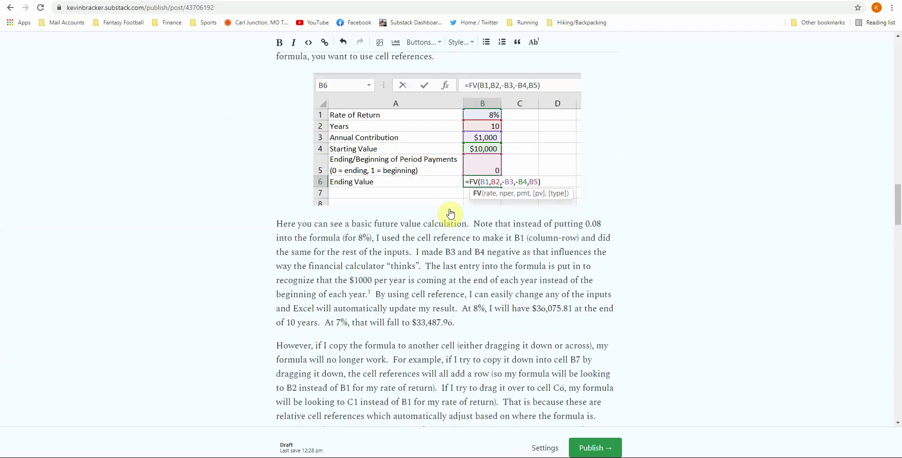
scroll(448, 210, up, 10)
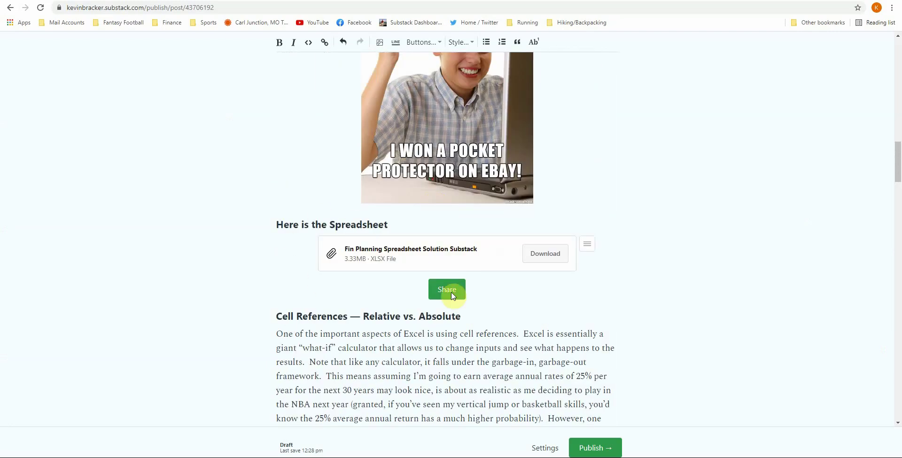
click(588, 244)
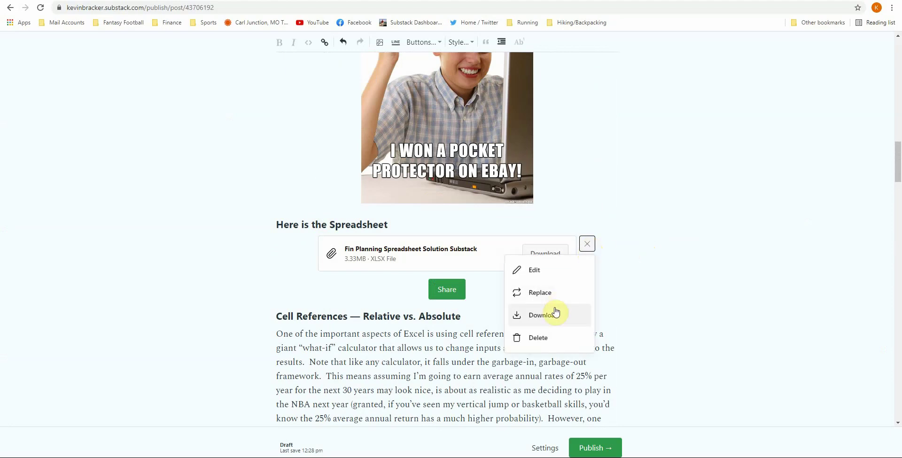
click(674, 273)
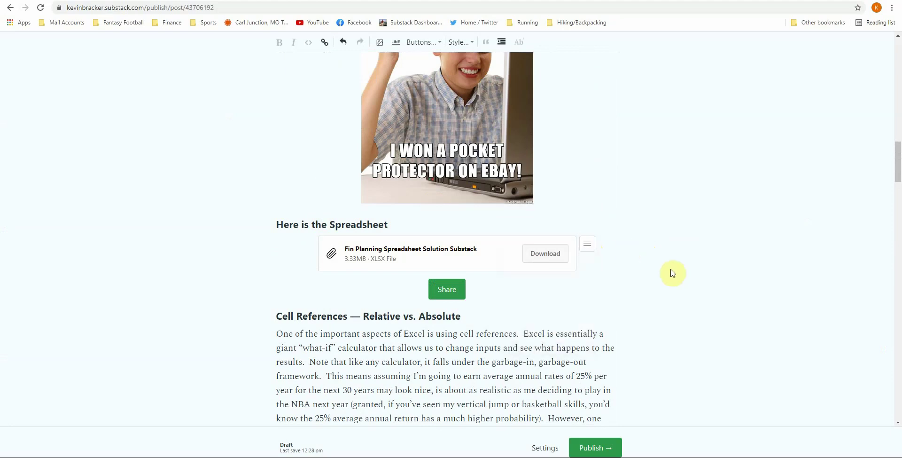